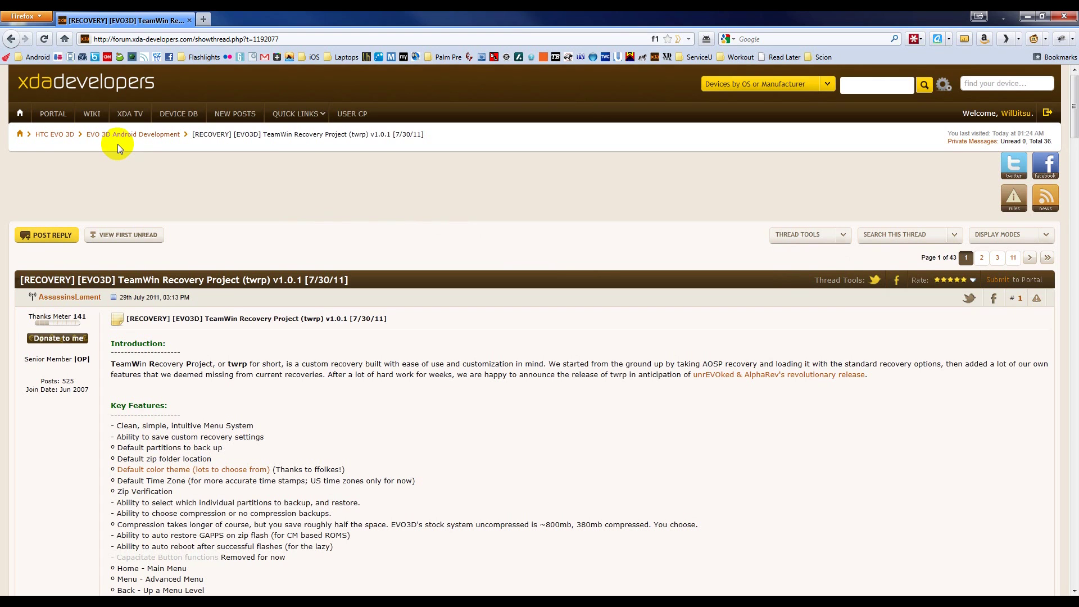
Step: Scroll the TWRP thread's first post down to the Download section with the PG86IMG-twrp-shooter-1.0.1.zip link
scroll(382, 442, down, 5)
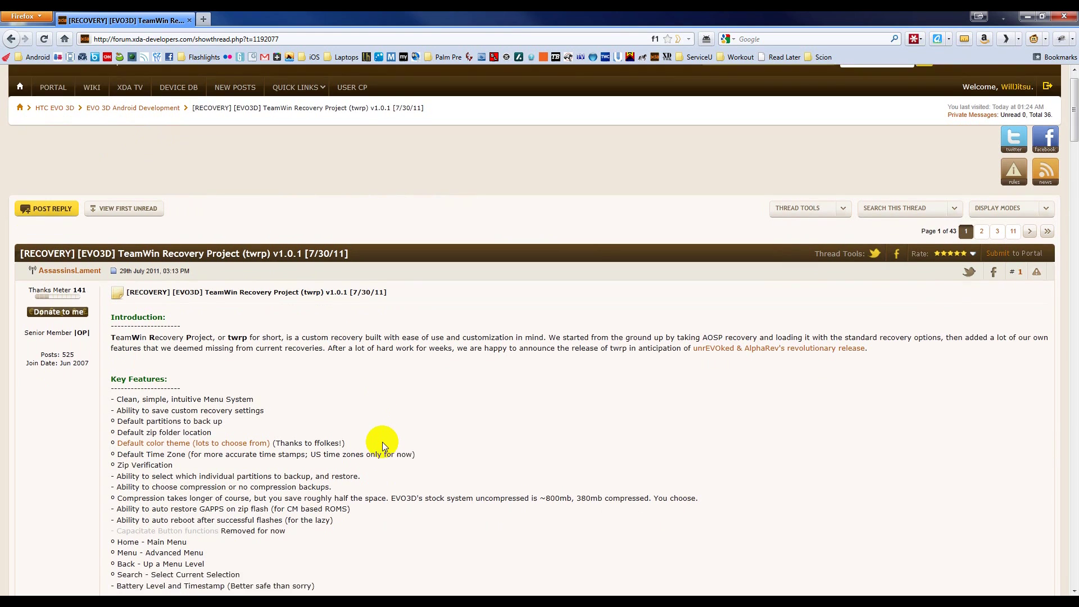
scroll(382, 442, down, 8)
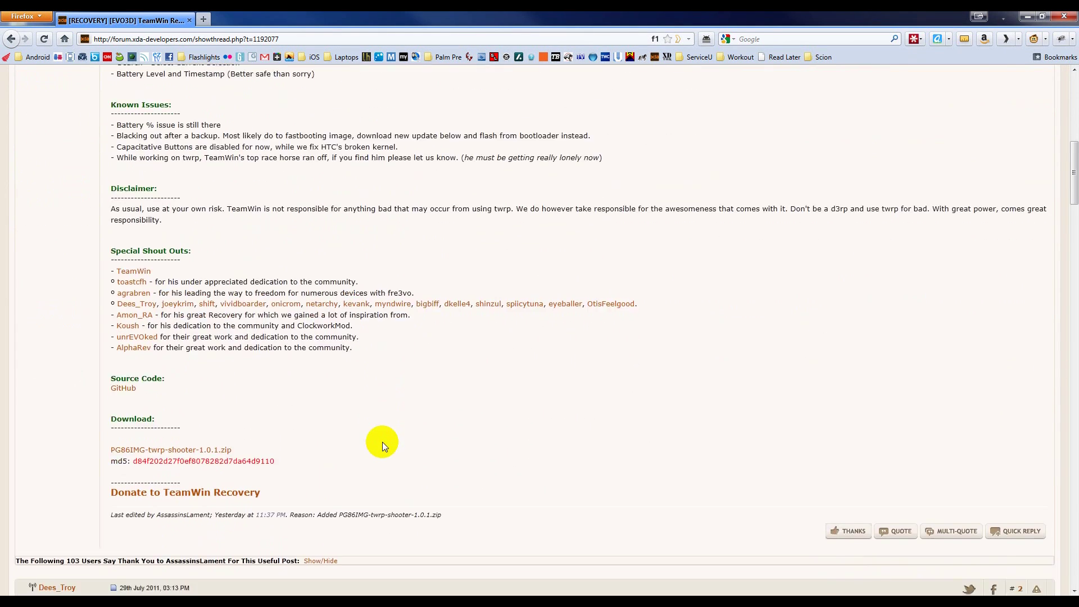
Step: Download PG86IMG-twrp-shooter-1.0.1.zip from Techerrata and save it to the Desktop
click(166, 453)
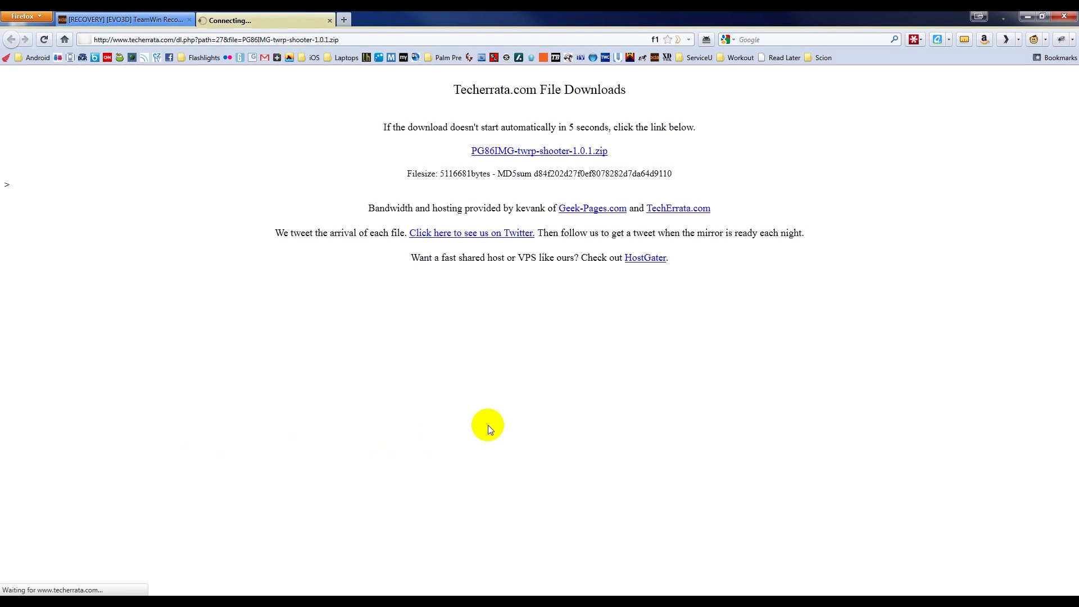
click(515, 156)
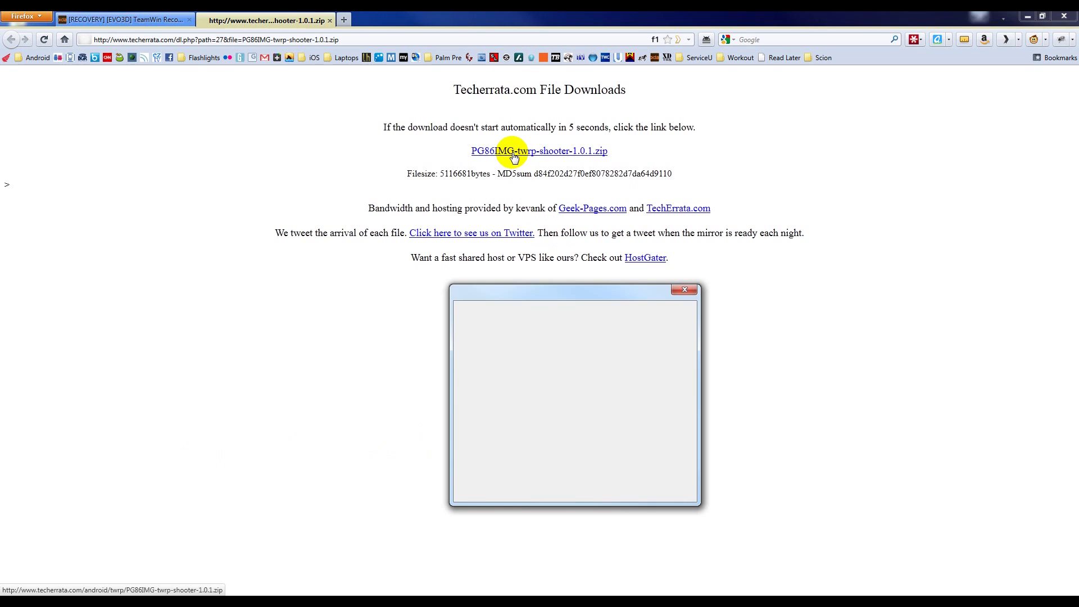
click(614, 467)
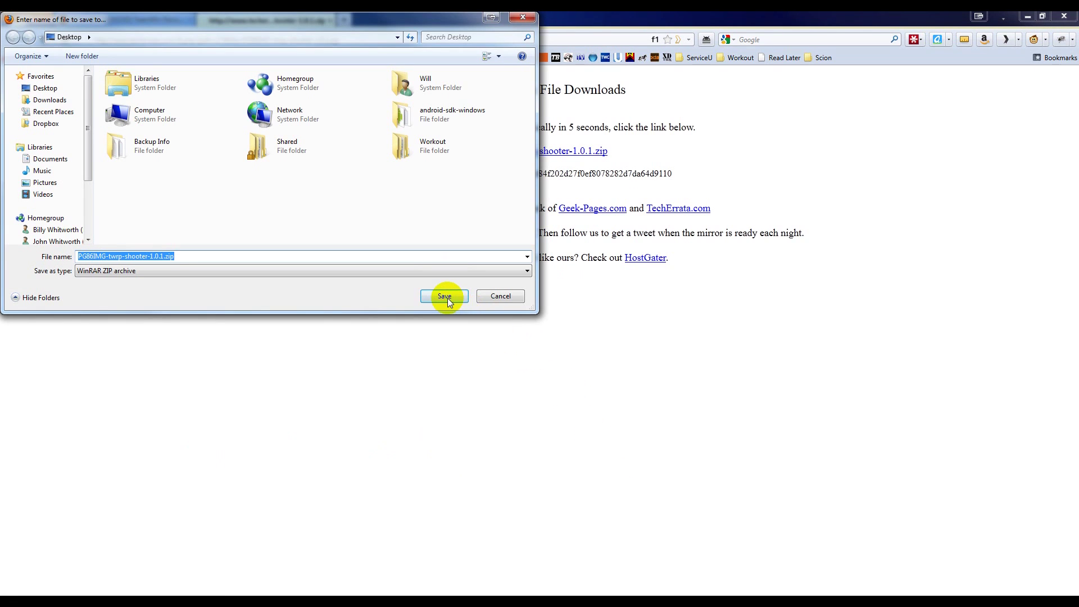
click(444, 296)
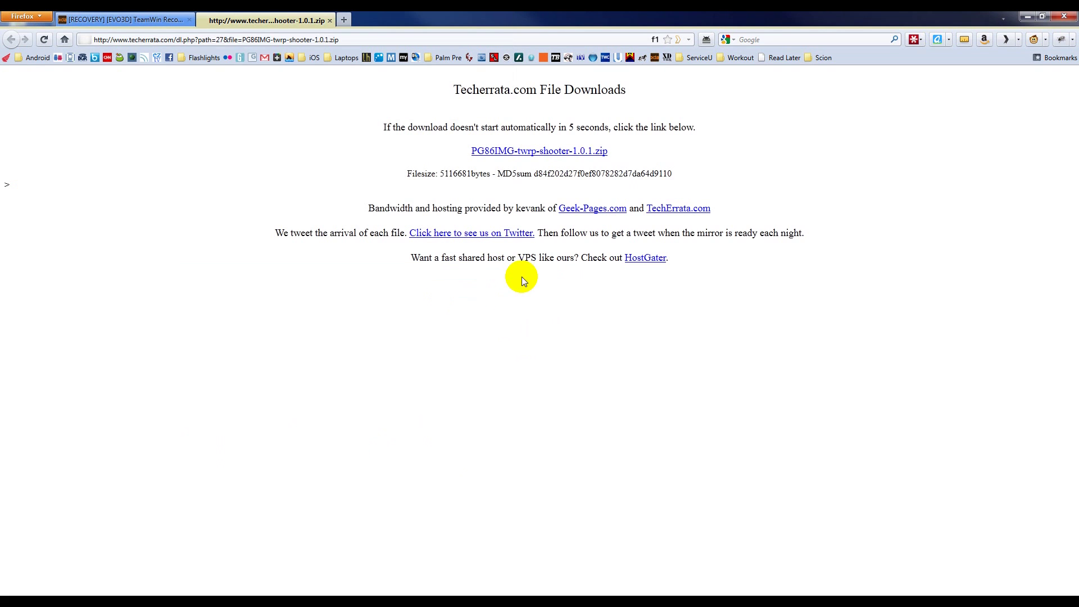
click(984, 145)
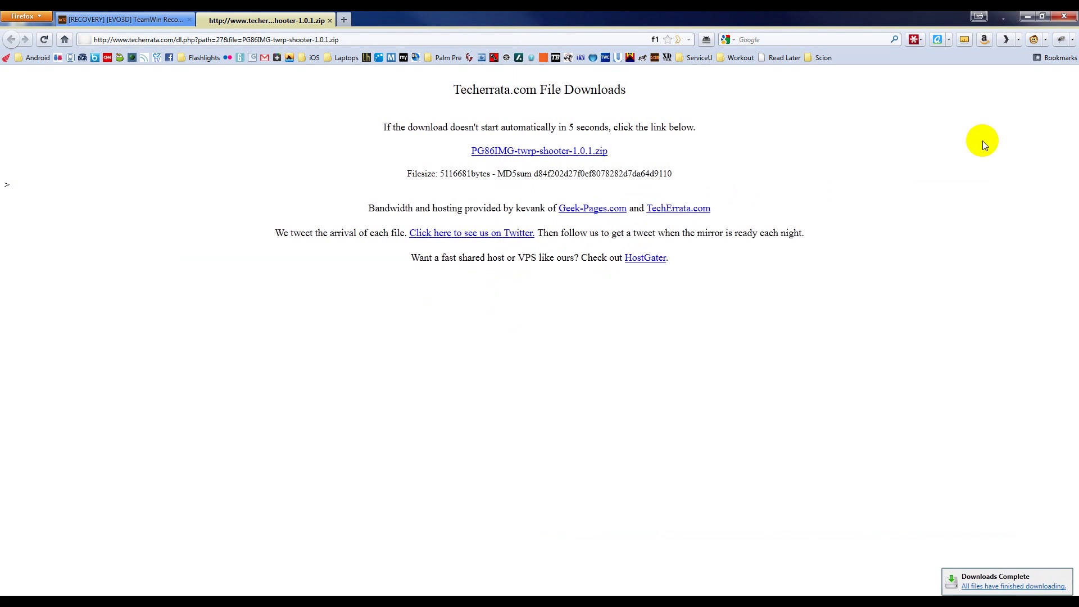
Step: Close the download tab and scroll past the changelog to the FAQ's flashable-zip install steps
click(329, 20)
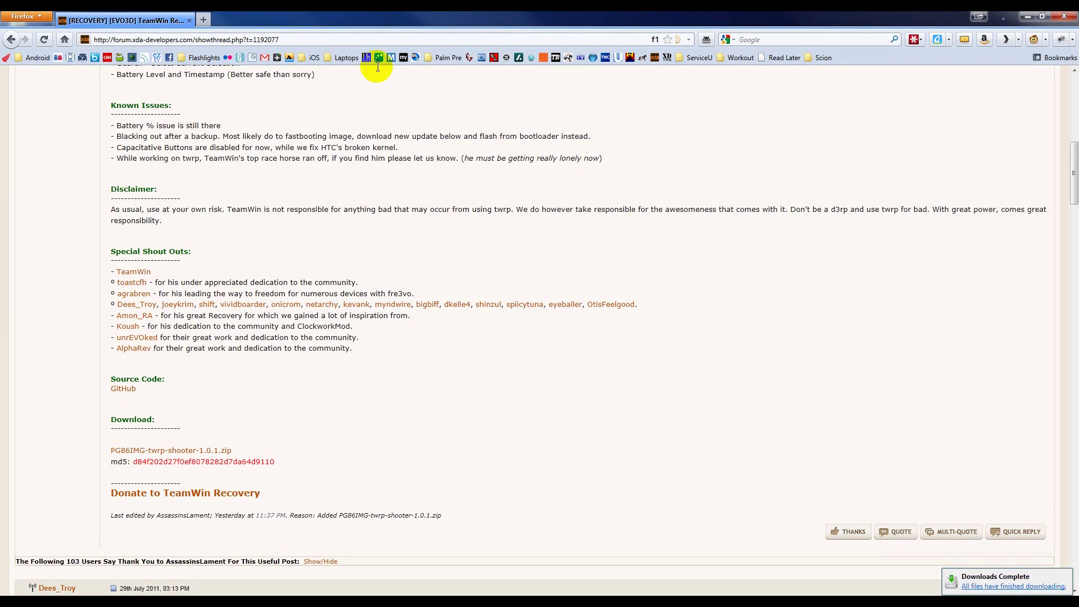
scroll(462, 388, down, 10)
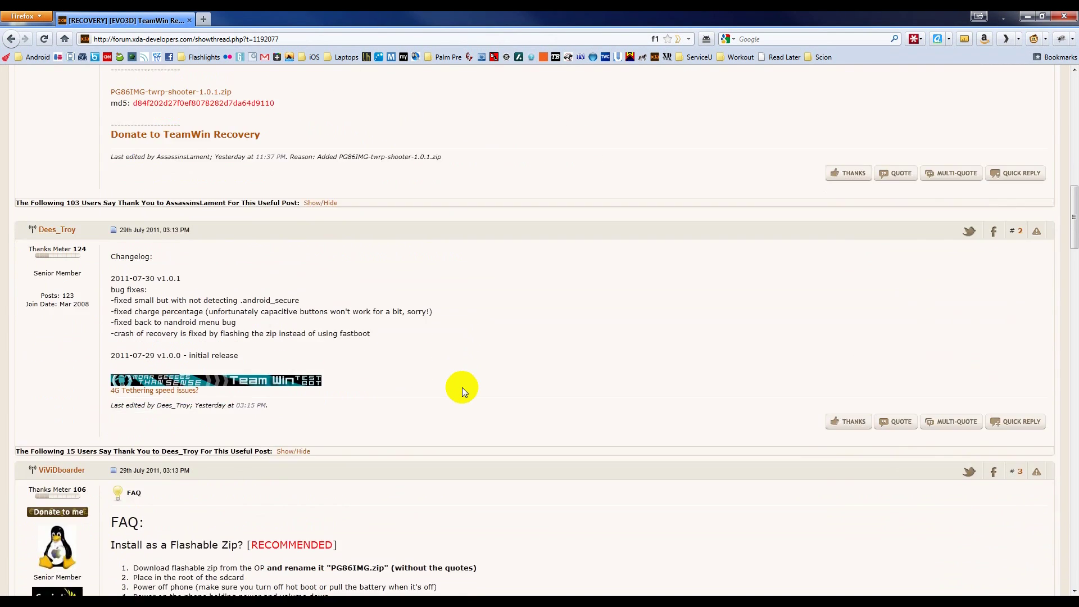
scroll(462, 387, down, 12)
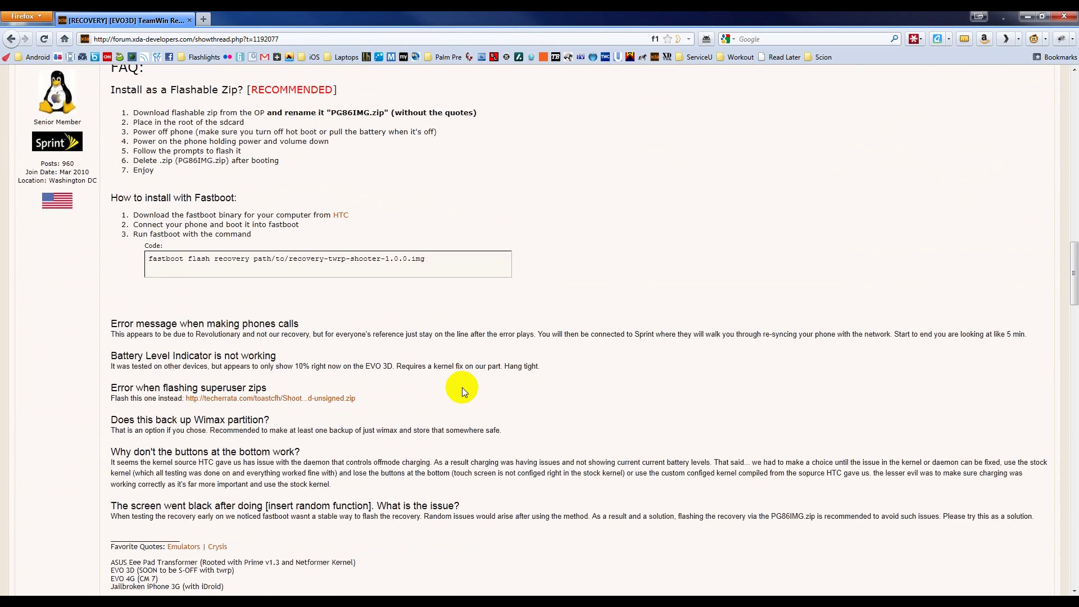
scroll(462, 387, down, 1)
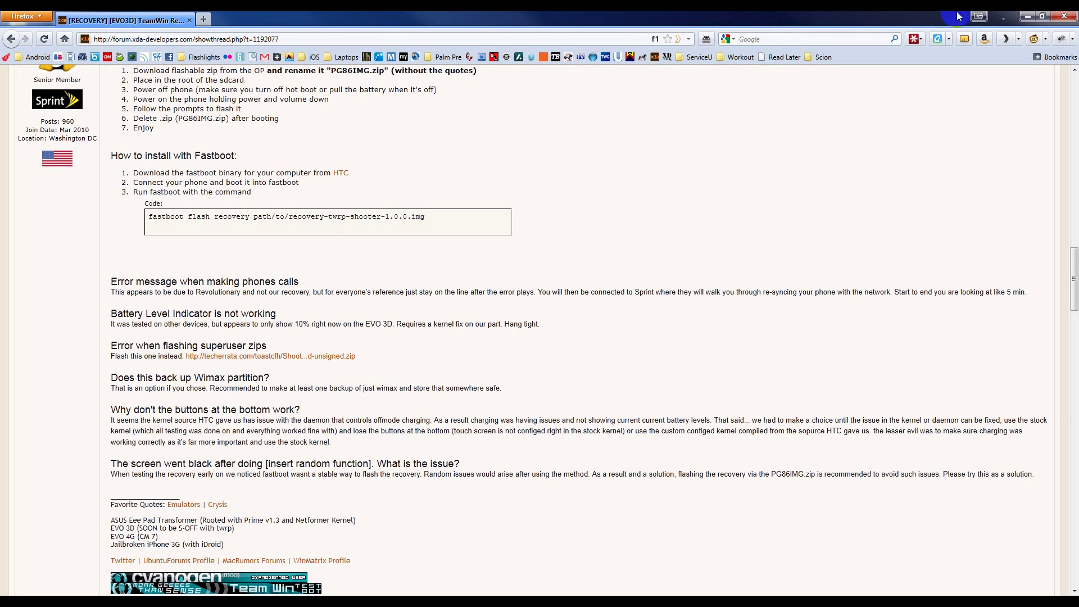
Step: Rename PG86IMG-twrp-shooter-1.0.1.zip on the desktop to PG86IMG.zip, keeping the .zip extension
click(1027, 16)
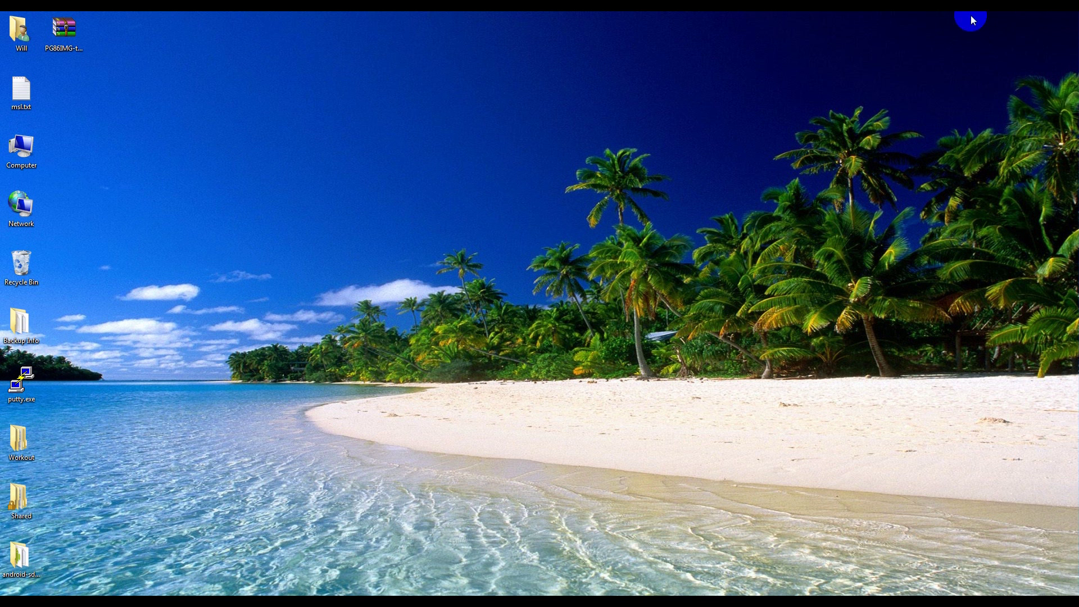
right_click(65, 39)
click(95, 239)
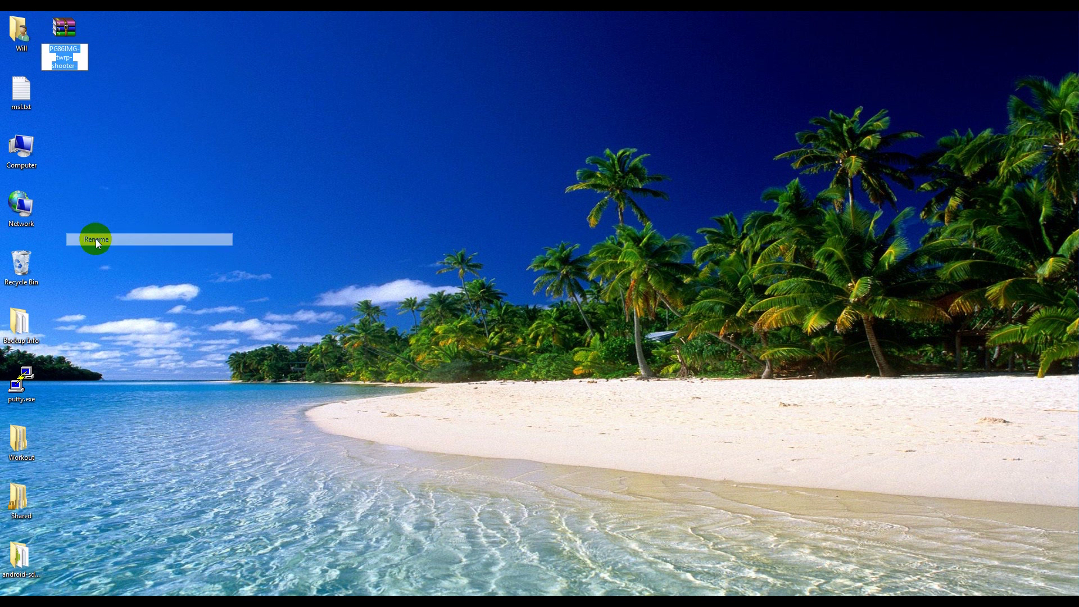
text(twrp-shooter-1.0.1)
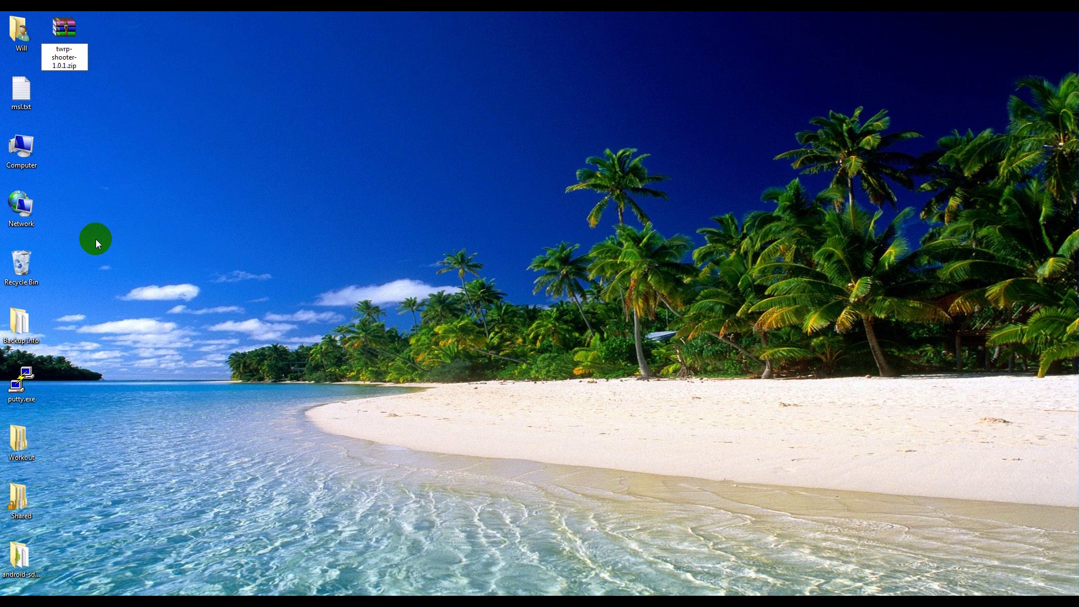
key(BackSpace)
key(BackSpace)
key(BackSpace)
key(BackSpace)
key(BackSpace)
key(BackSpace)
key(BackSpace)
key(BackSpace)
key(BackSpace)
key(BackSpace)
key(BackSpace)
key(BackSpace)
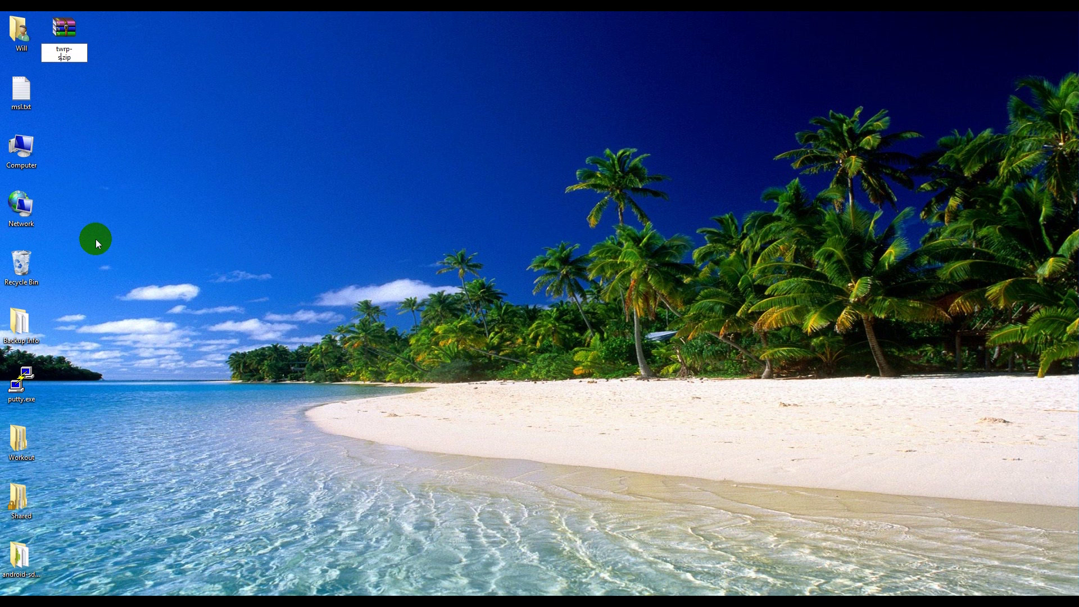
key(BackSpace)
key(BackSpace)
key(BackSpace)
key(BackSpace)
key(BackSpace)
key(BackSpace)
text(PG86IMG)
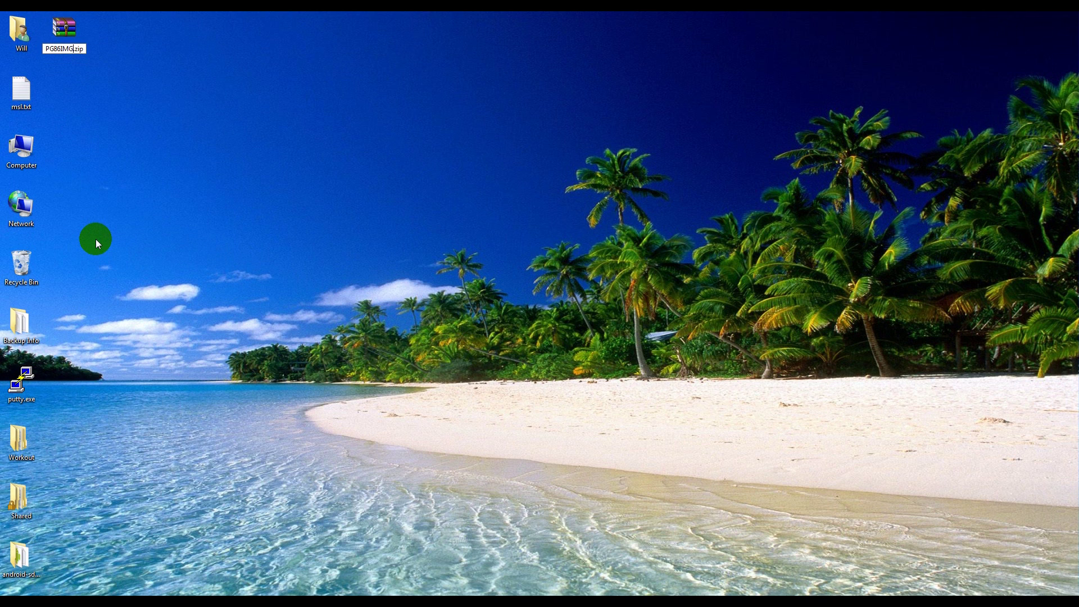
key(Return)
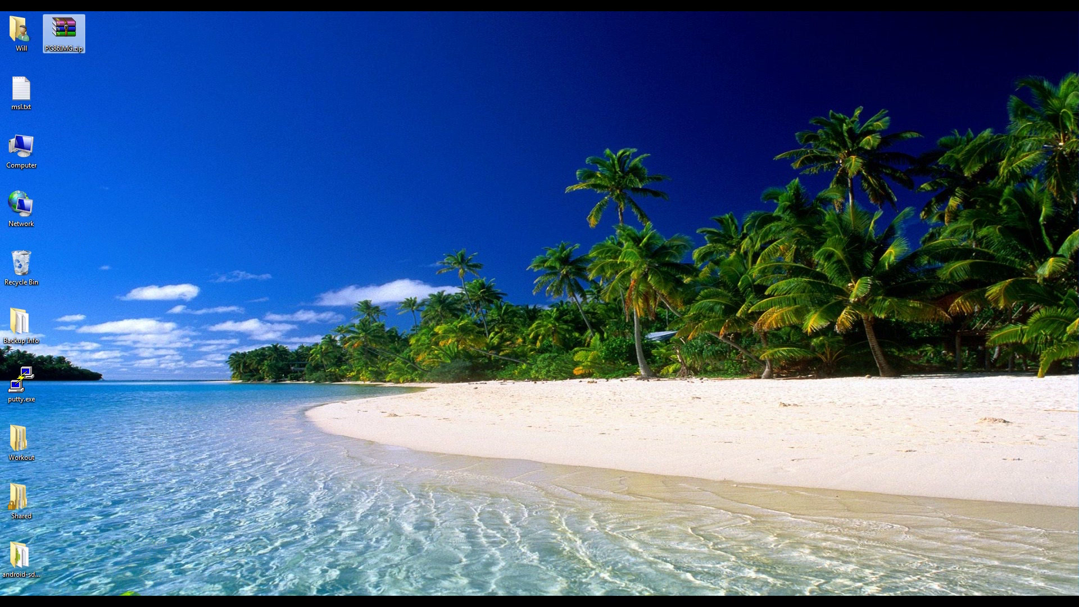
click(148, 600)
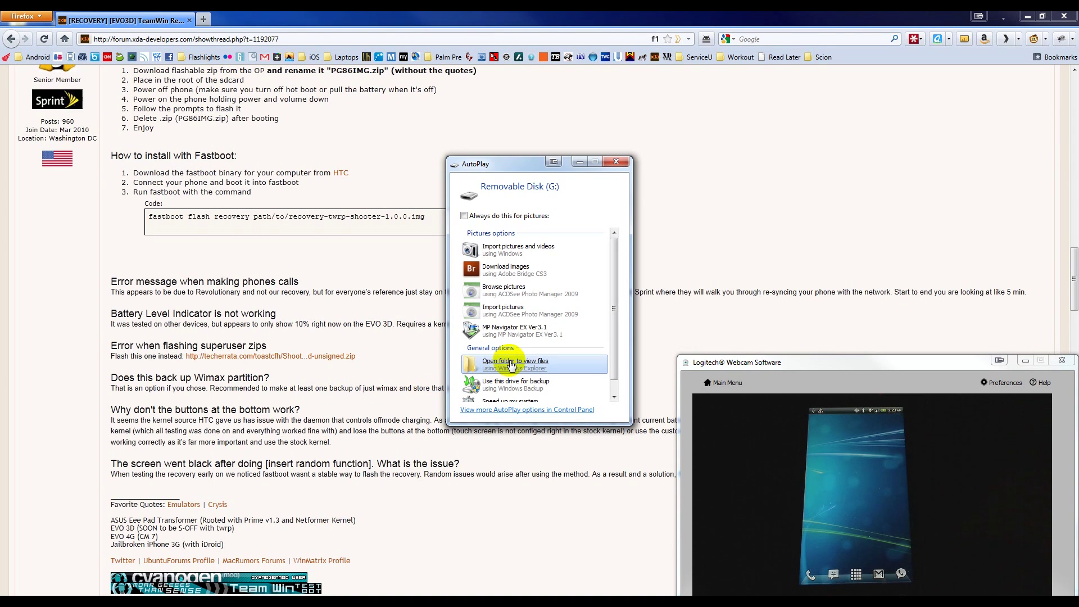
Step: Open Removable Disk (G:), the phone's SD card, to browse its files
click(511, 365)
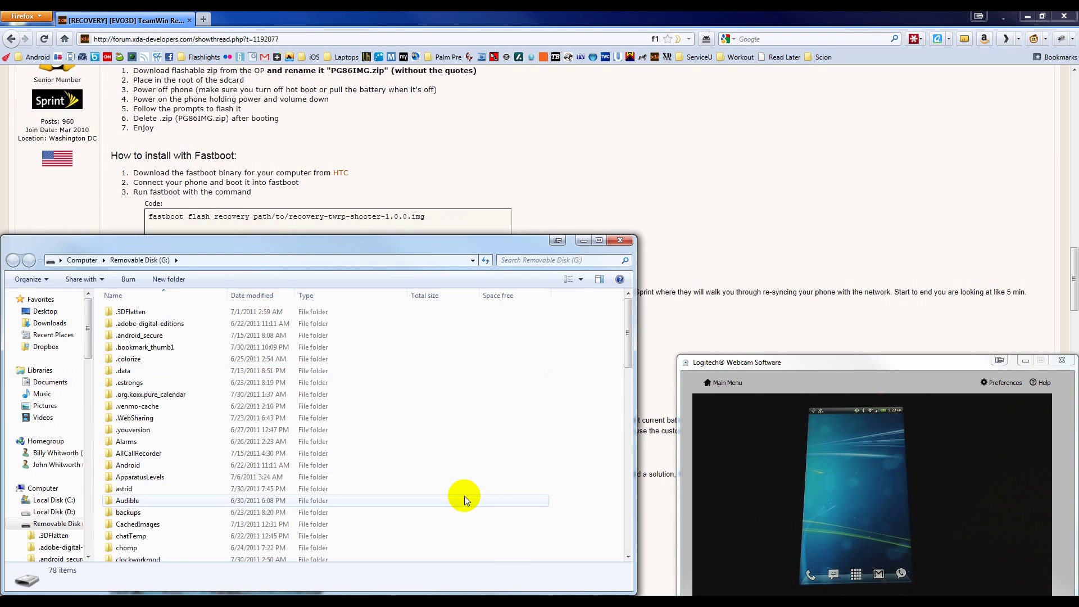
Step: Copy PG86IMG.zip from the desktop into the root of drive G:, then close its window
scroll(464, 495, down, 19)
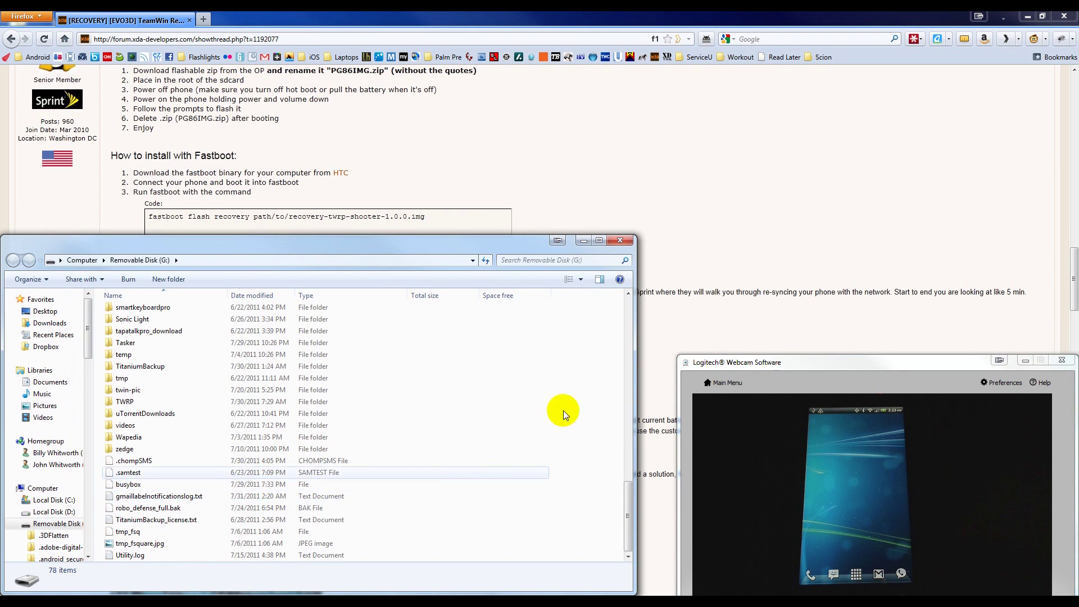
click(1027, 16)
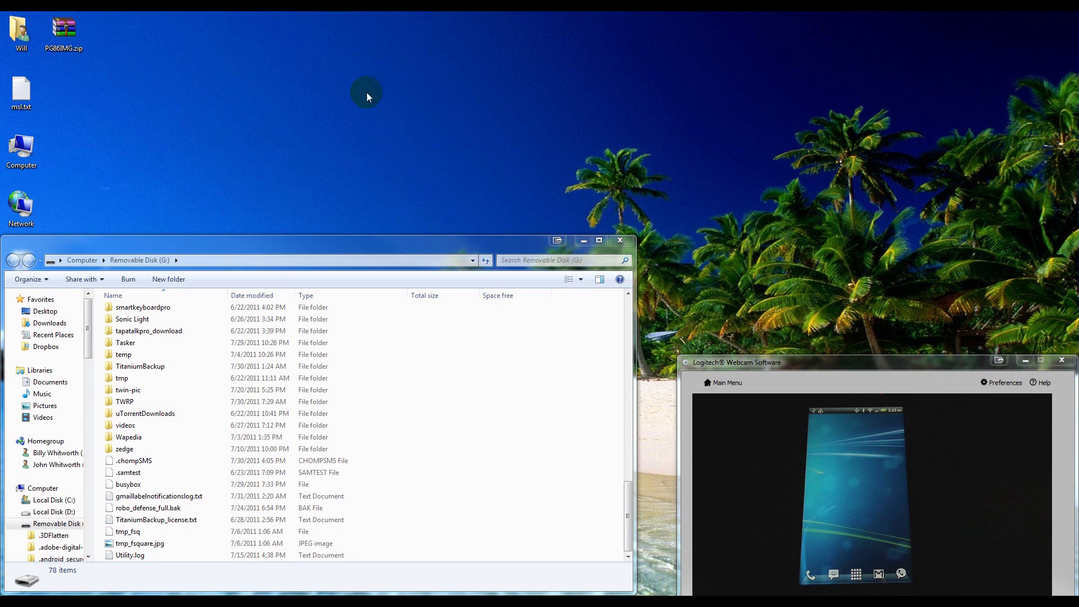
drag(63, 30, 504, 517)
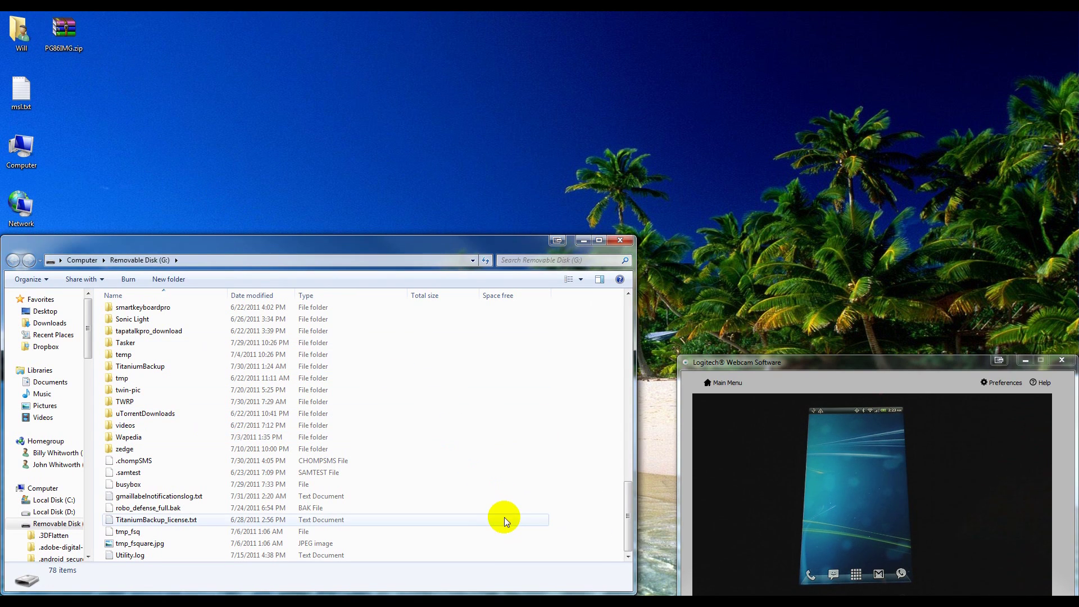
click(622, 242)
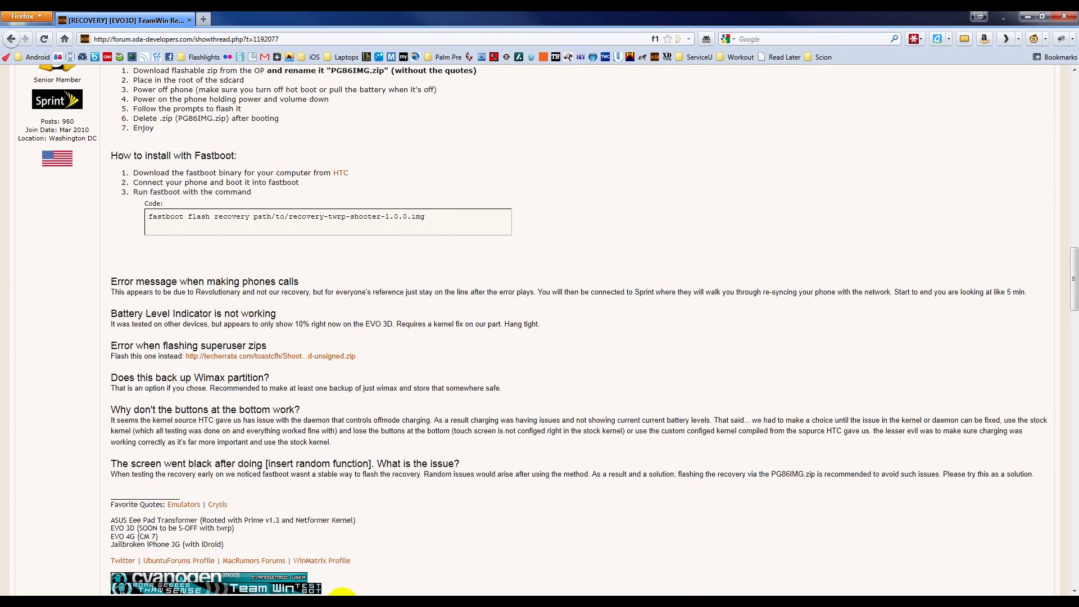
click(342, 601)
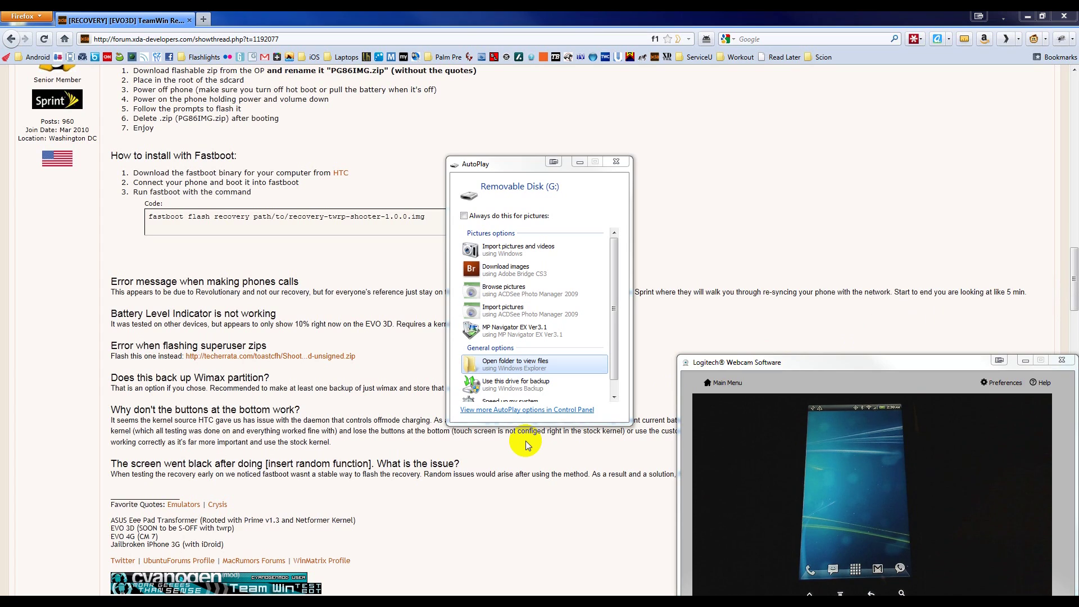
Step: Open drive G:, permanently delete PG86IMG.zip from it, and close the window
click(511, 365)
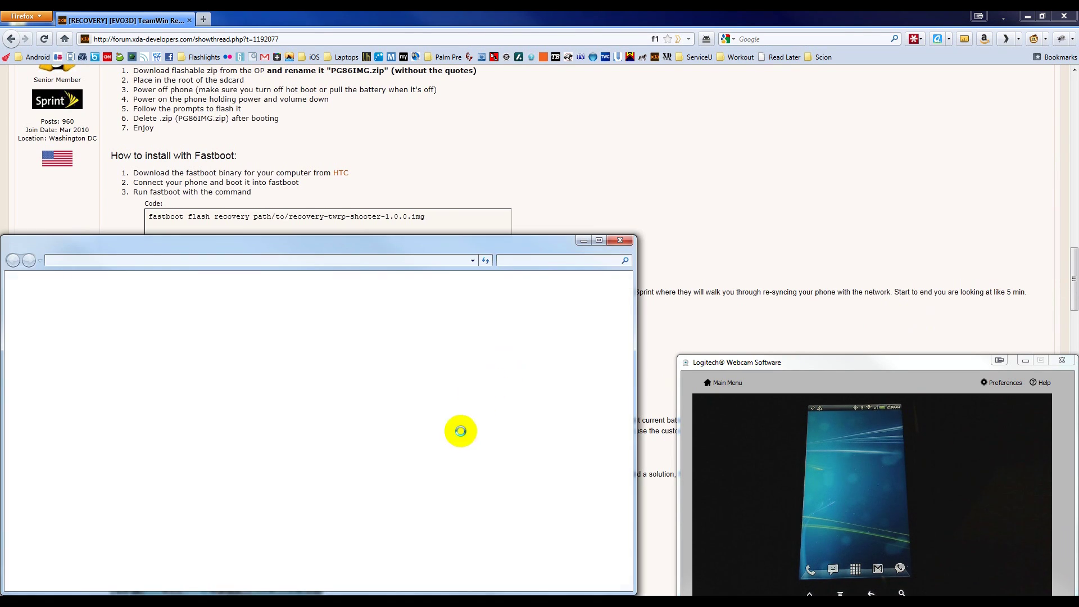
scroll(399, 477, down, 16)
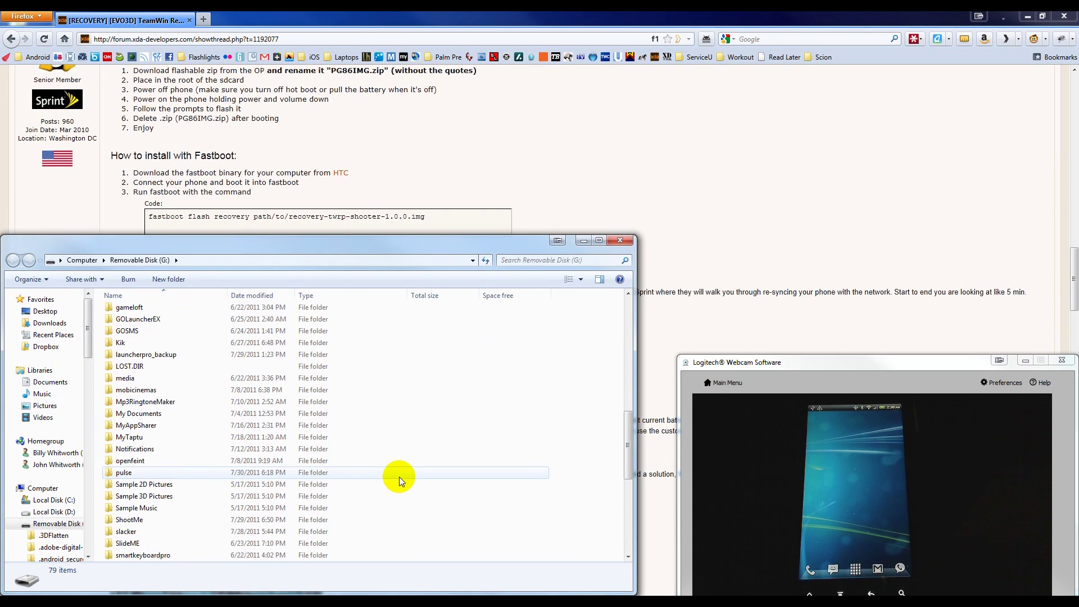
scroll(399, 476, down, 3)
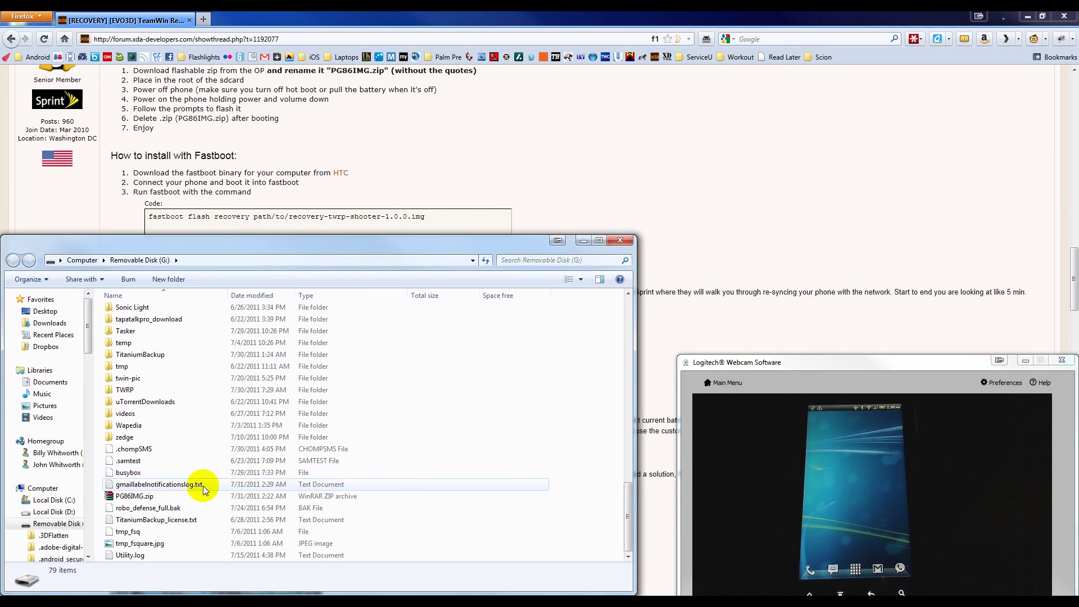
click(136, 497)
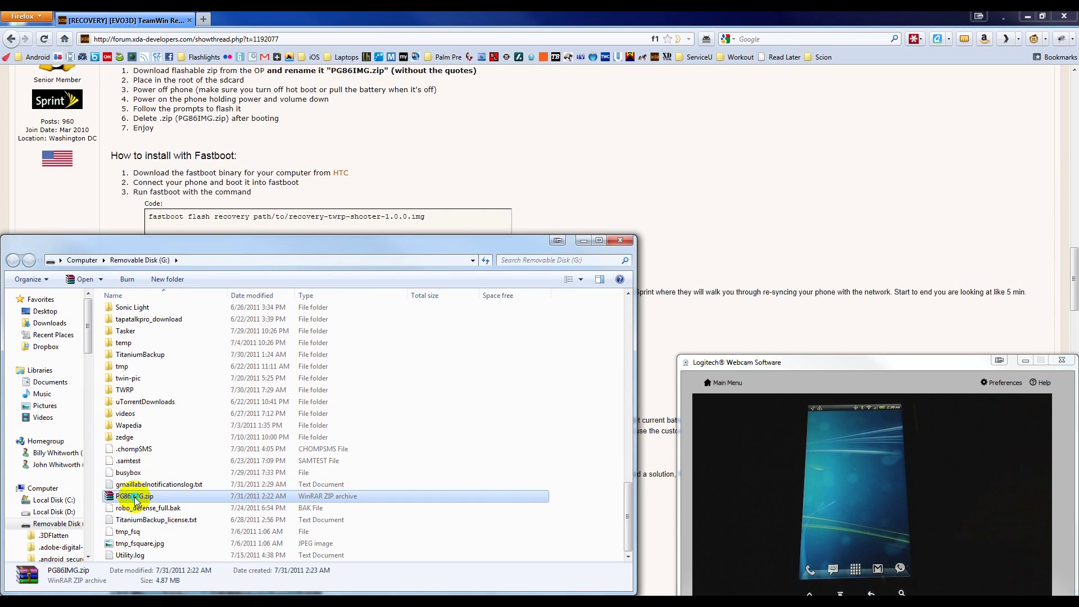
right_click(136, 499)
click(164, 456)
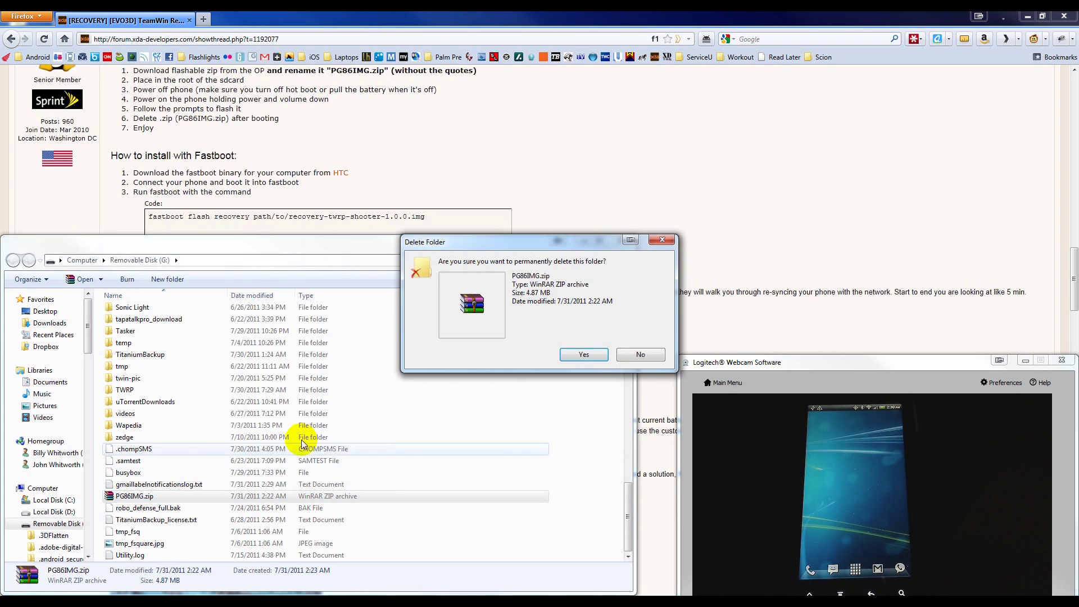
click(598, 355)
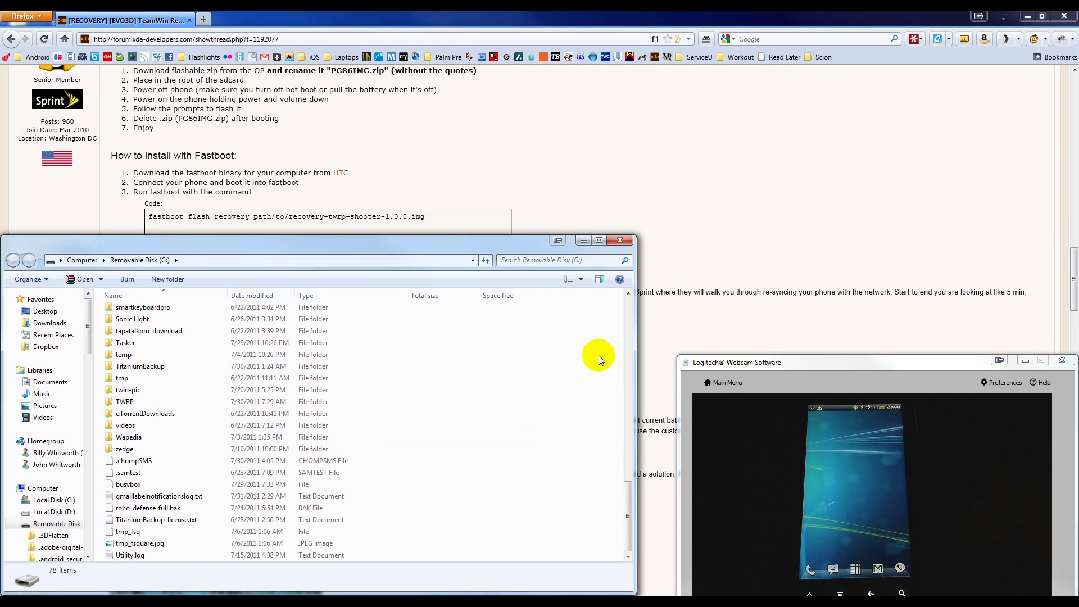
click(621, 240)
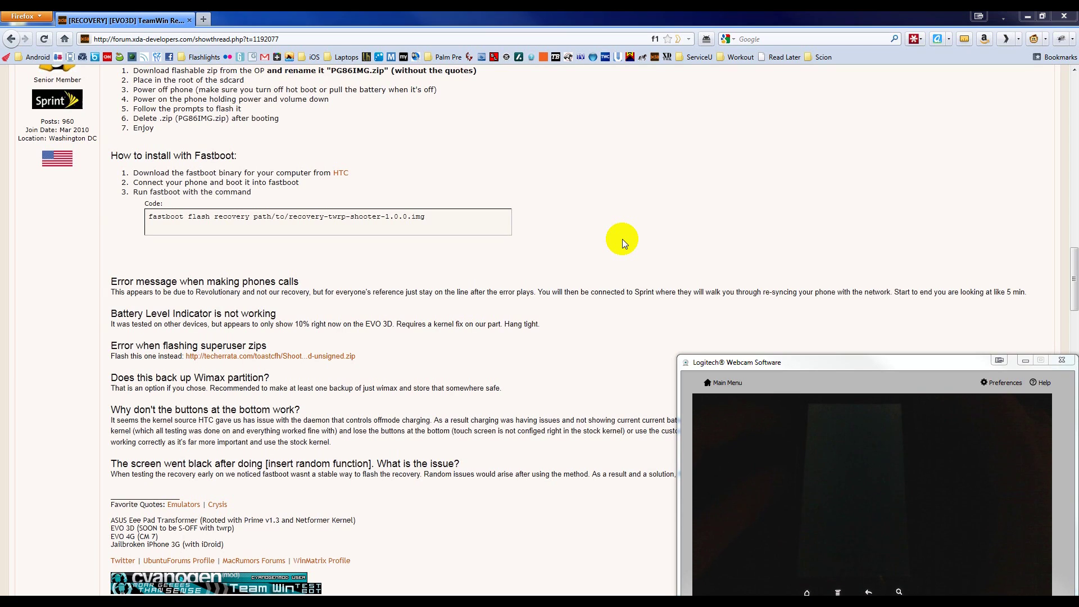
Step: Eject the phone's removable disk while the phone powers off
key(XF86Eject)
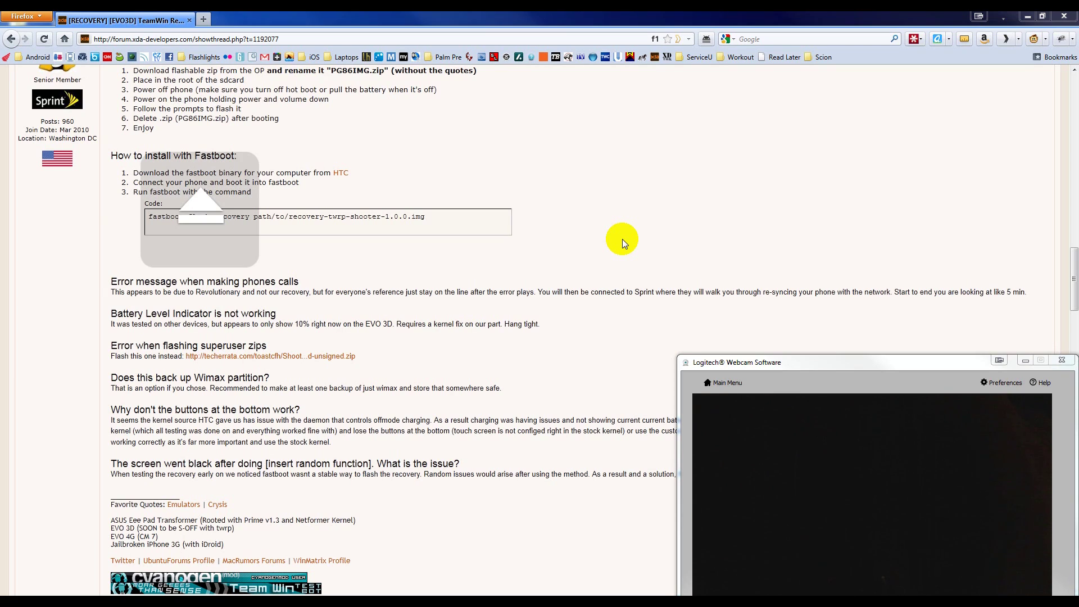